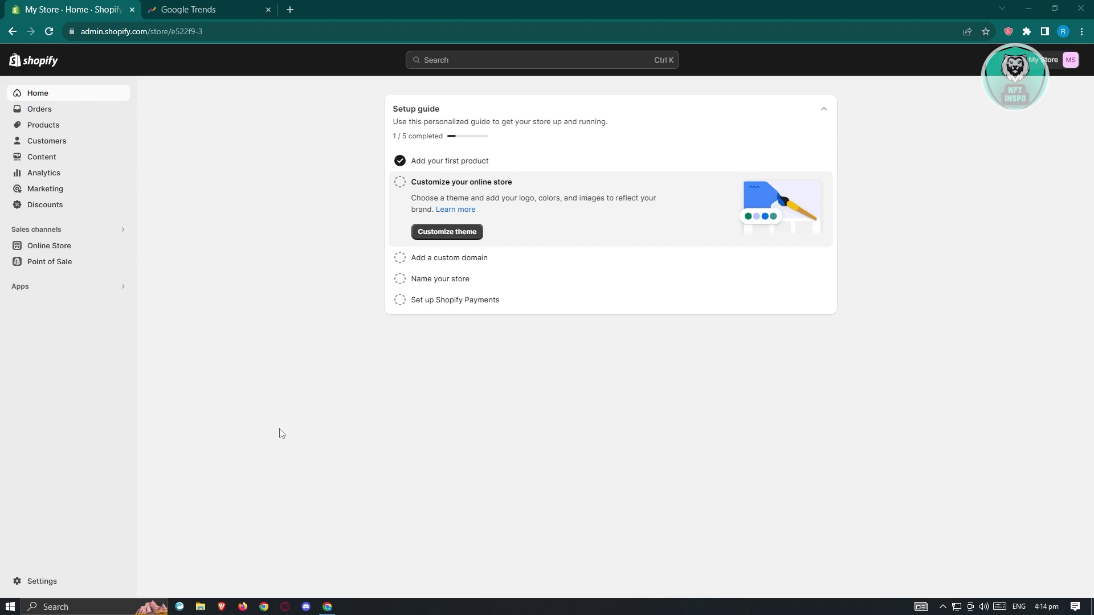
# Go to Settings and open the Domains page.
pyautogui.click(39, 582)
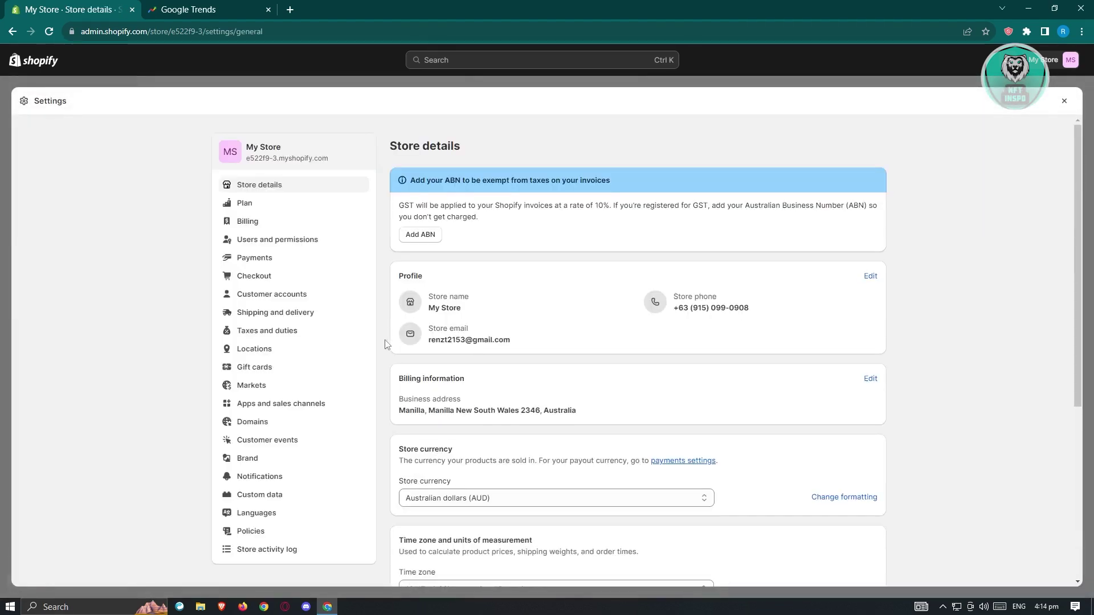
pyautogui.click(283, 429)
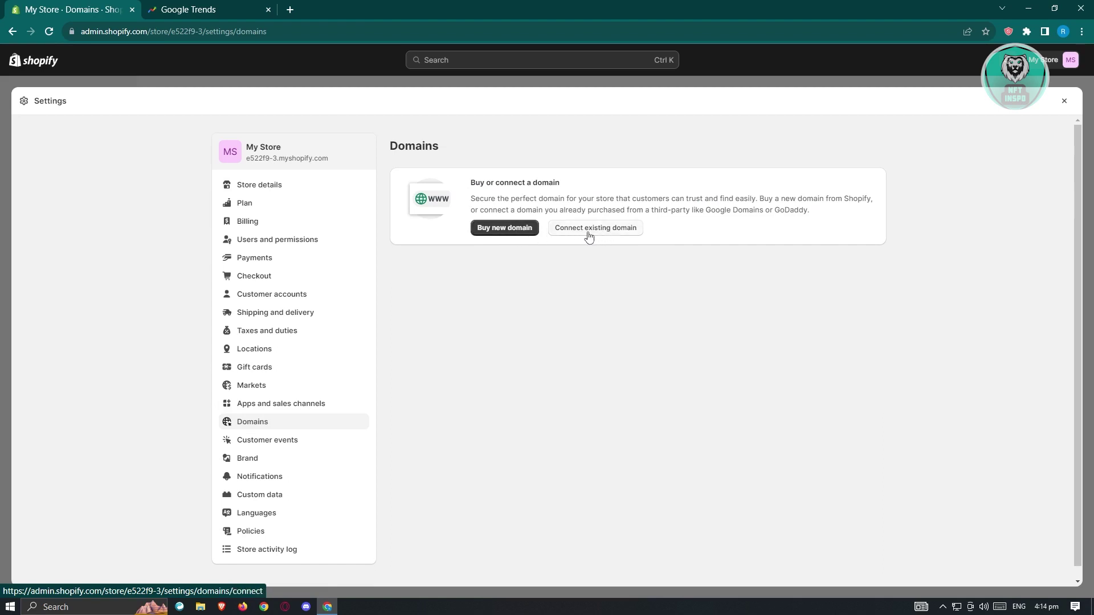
# Check available domains and prices for 'RENZT2153', then close Settings.
pyautogui.click(504, 229)
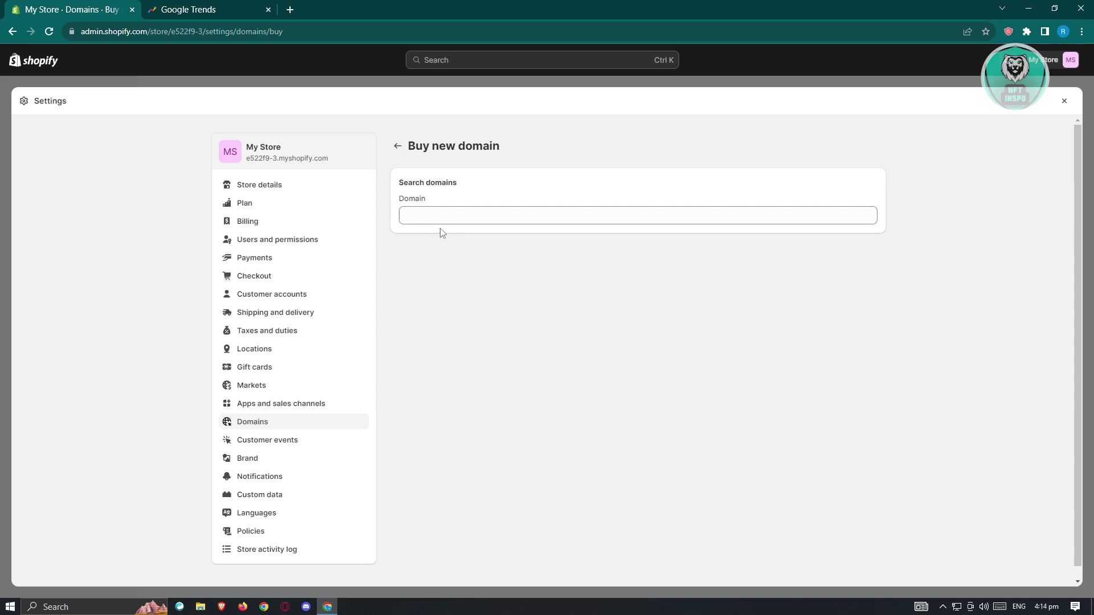
pyautogui.click(462, 215)
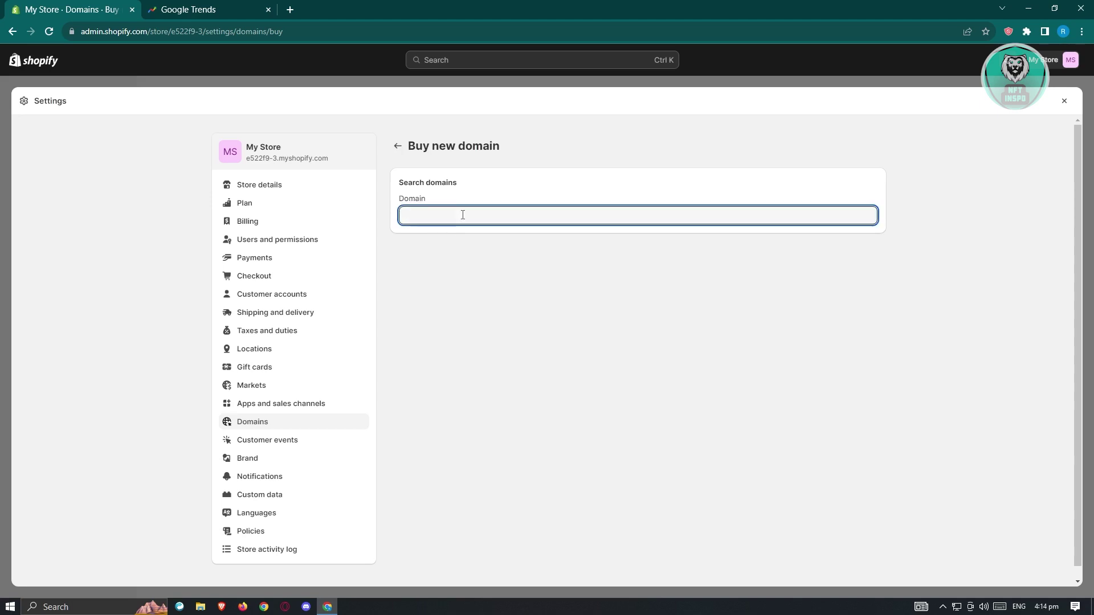
pyautogui.write('RENZT2153')
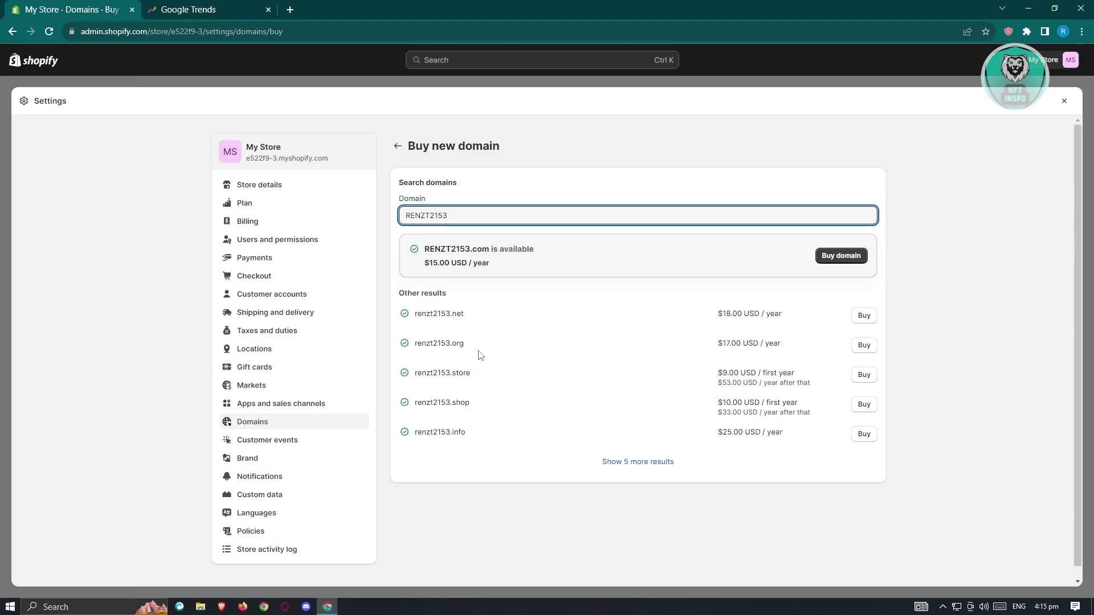
pyautogui.press('Escape')
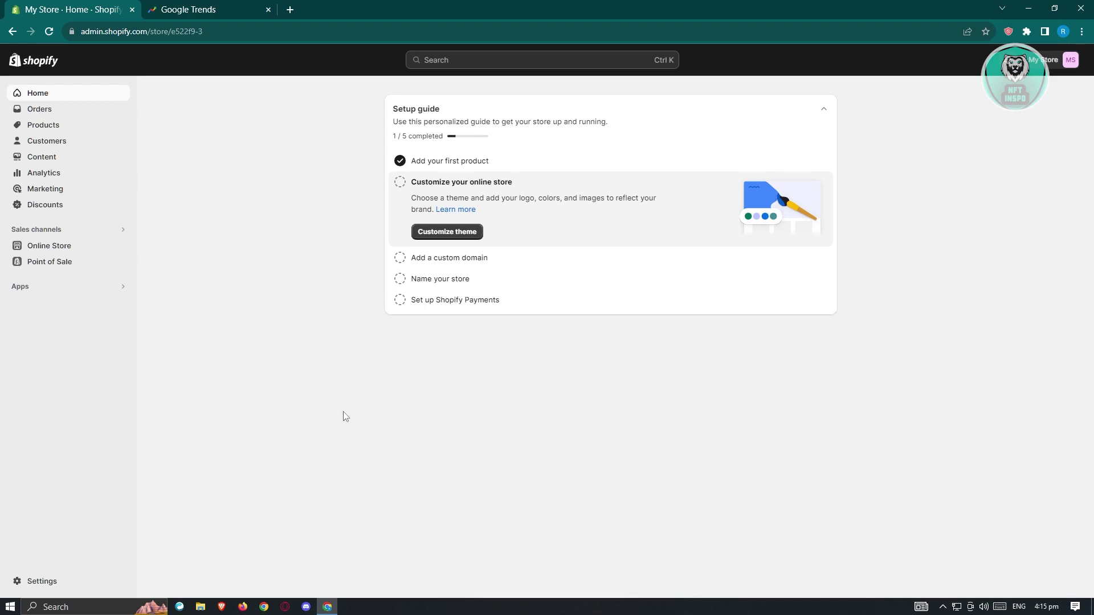
# Replace the example text in the Google Trends search box with STICKER.
pyautogui.click(219, 9)
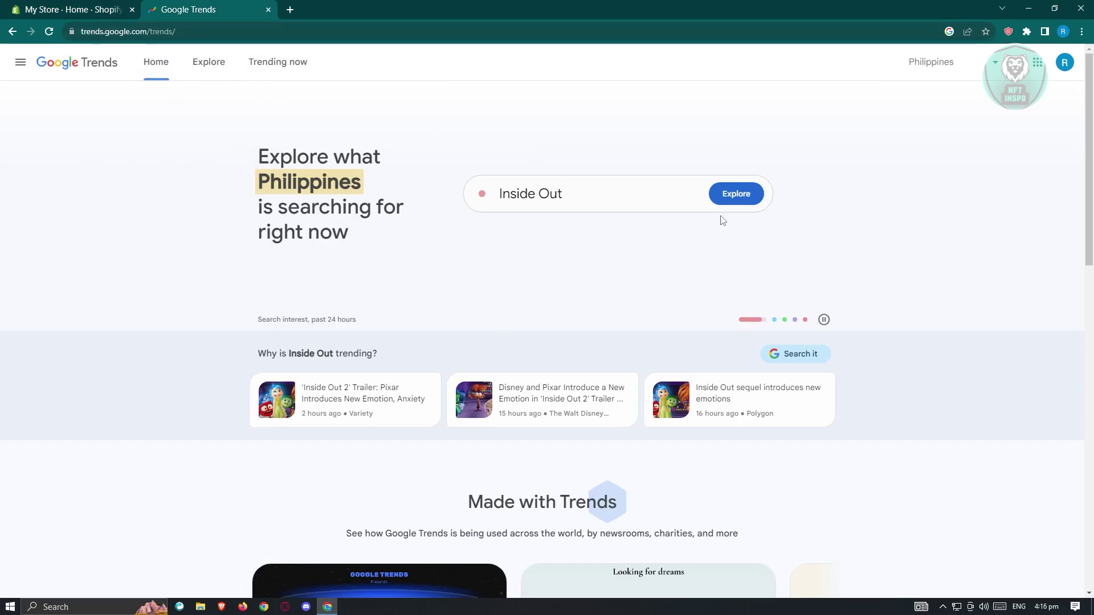
pyautogui.moveTo(588, 195); pyautogui.dragTo(473, 195)
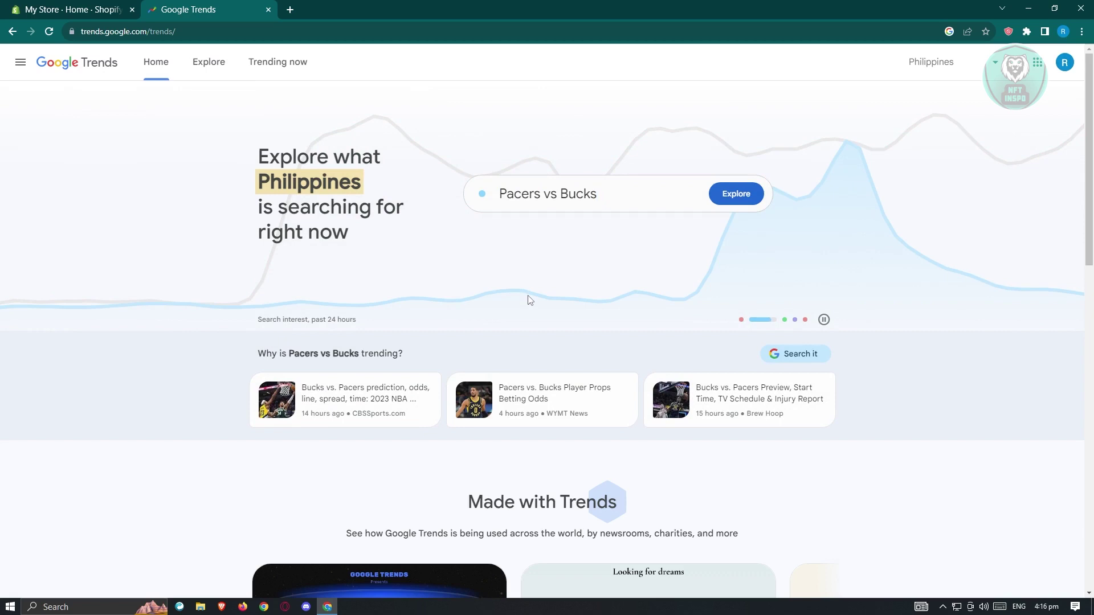
pyautogui.click(80, 6)
pyautogui.click(57, 124)
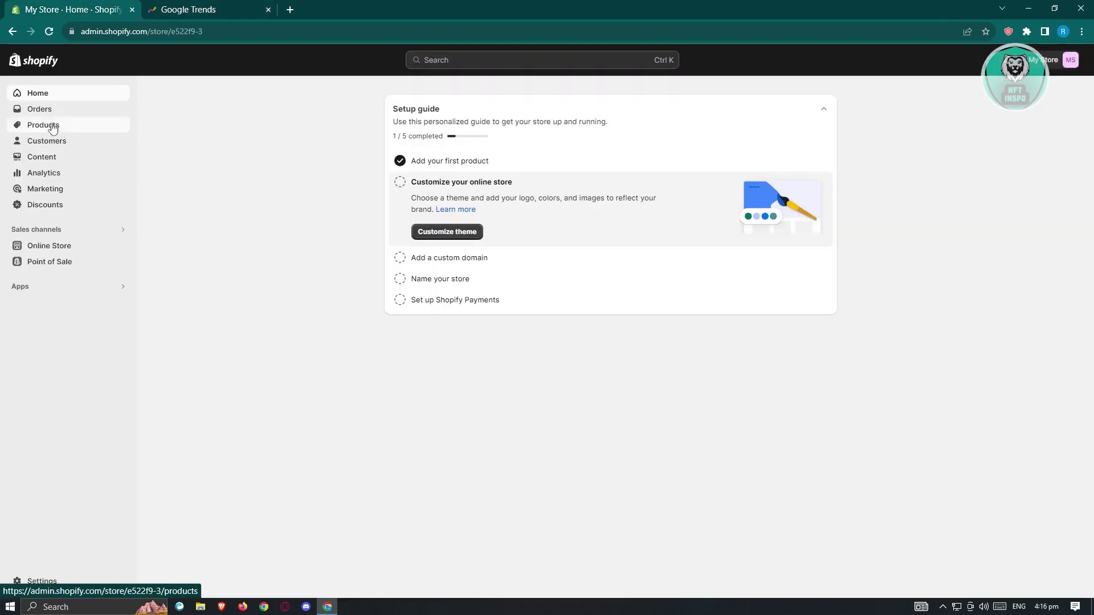
pyautogui.click(206, 8)
pyautogui.moveTo(629, 190); pyautogui.dragTo(464, 194)
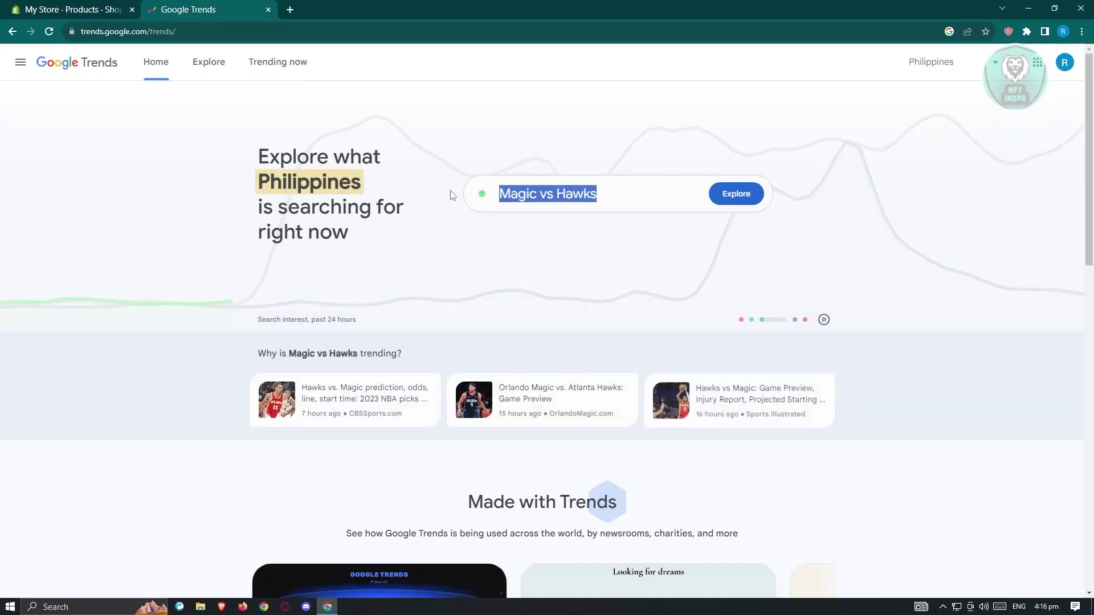
pyautogui.write('STICKER')
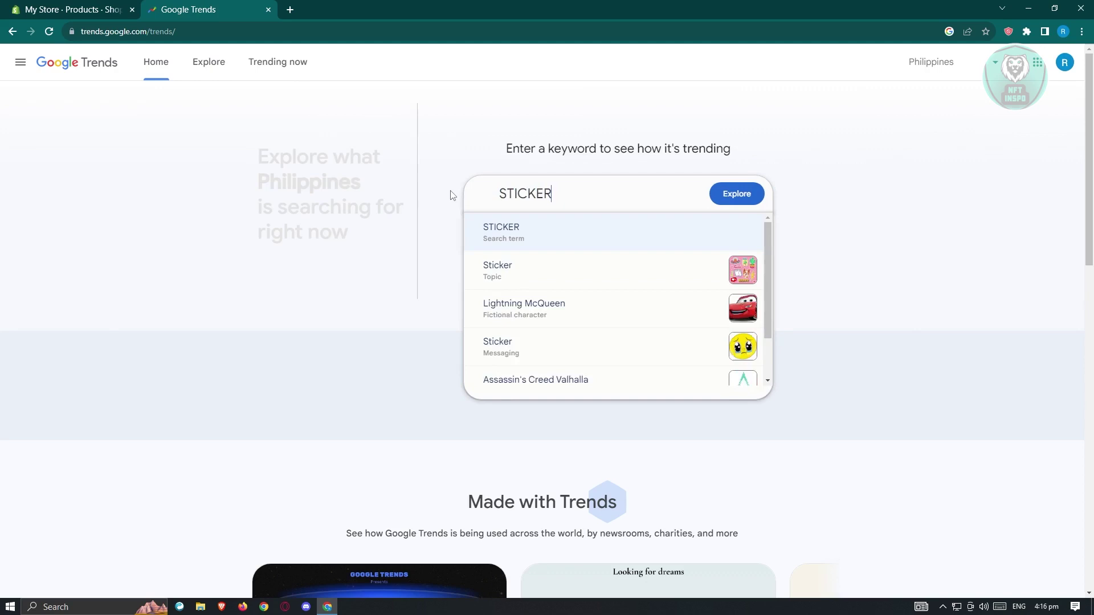
# Explore STICKER trends, then read and close the Interest over time help.
pyautogui.click(729, 196)
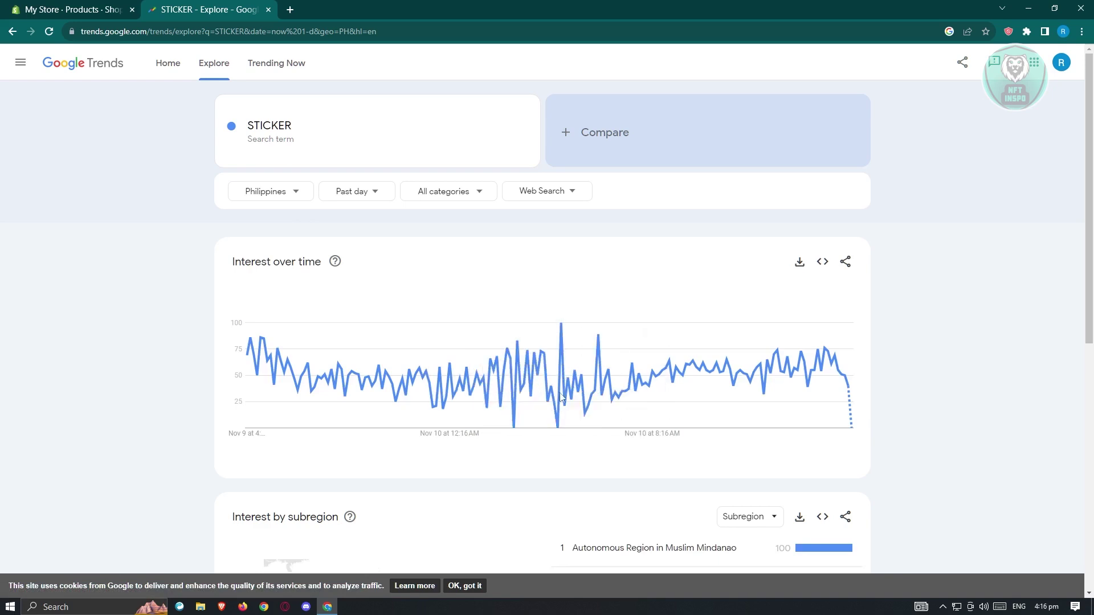
pyautogui.click(336, 263)
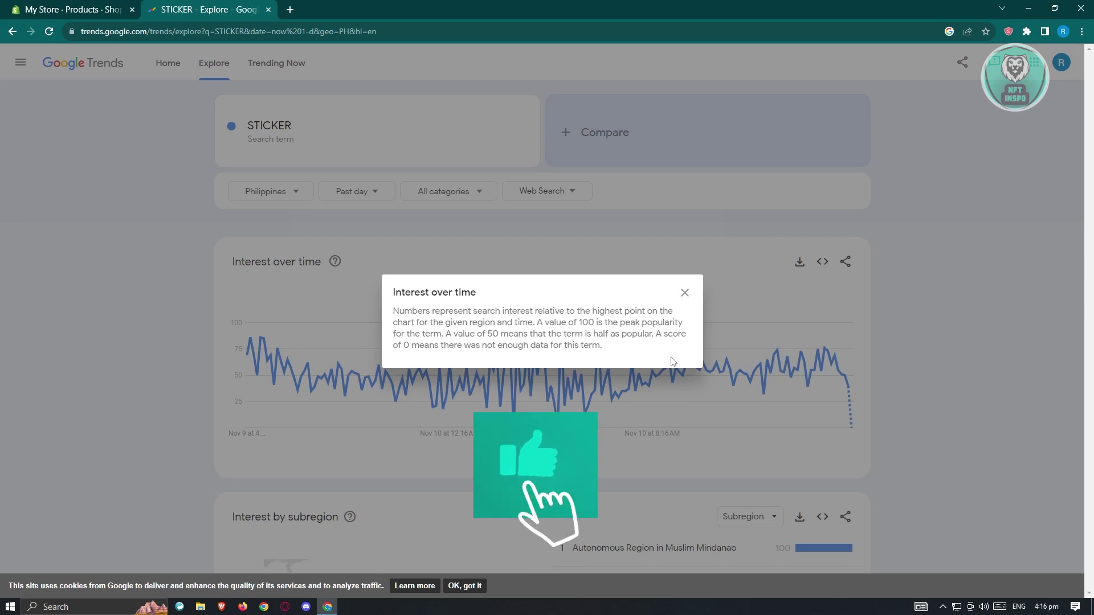
pyautogui.click(684, 294)
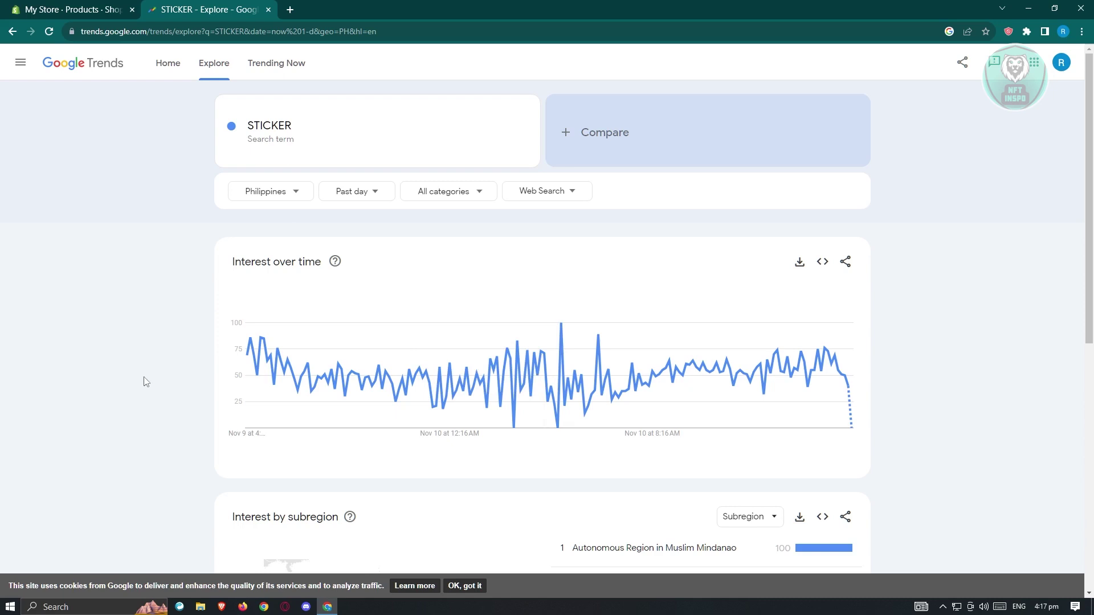
# Set the STICKER trend region to Australia and the time range to Past 30 days.
pyautogui.click(294, 196)
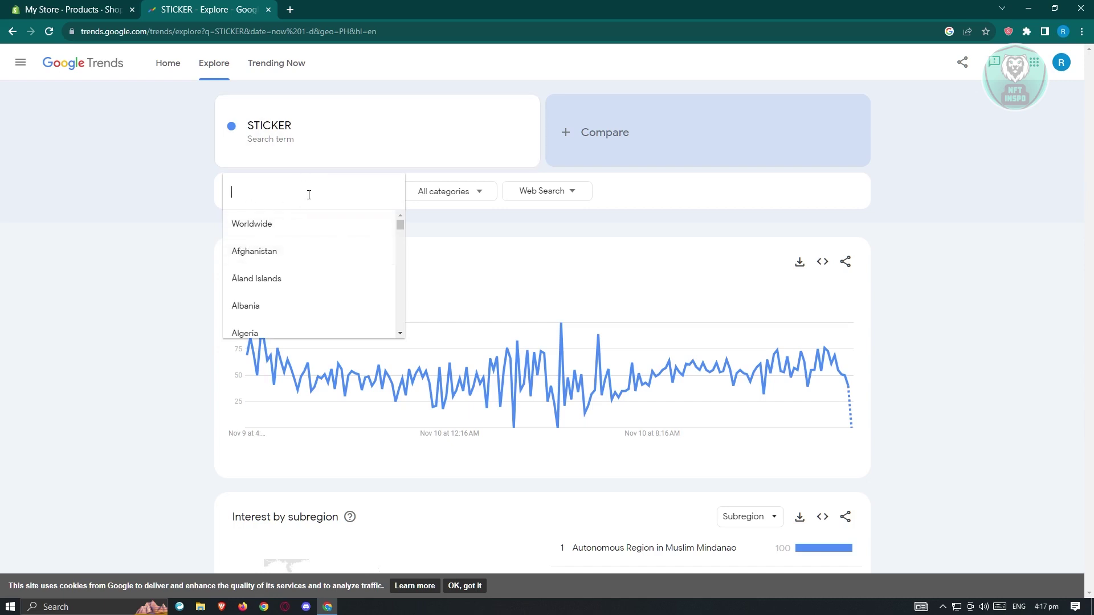
pyautogui.write('AUSTRA')
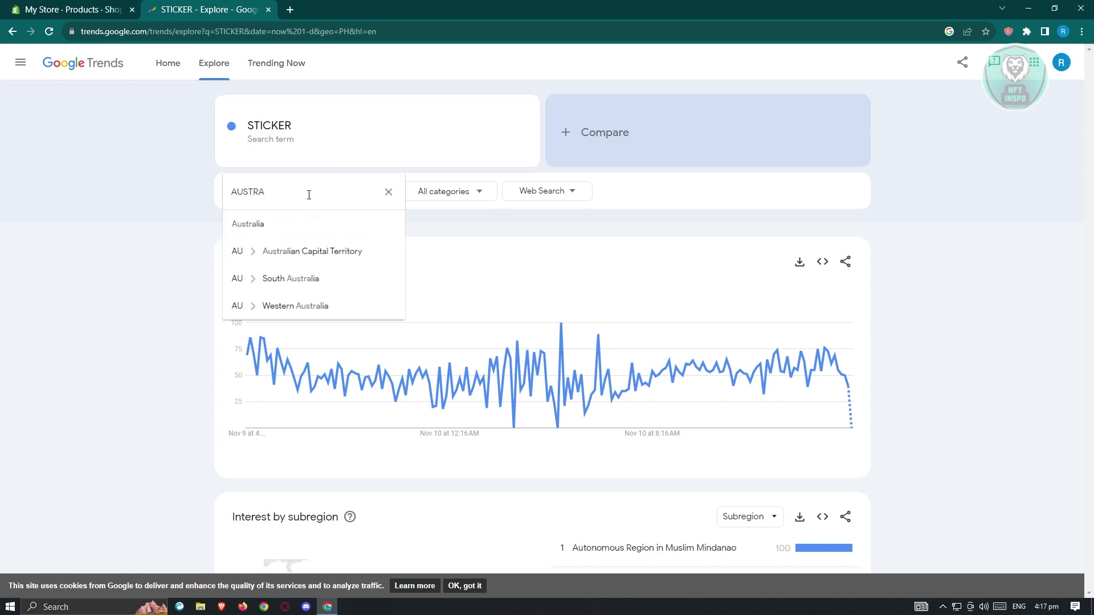
pyautogui.click(274, 225)
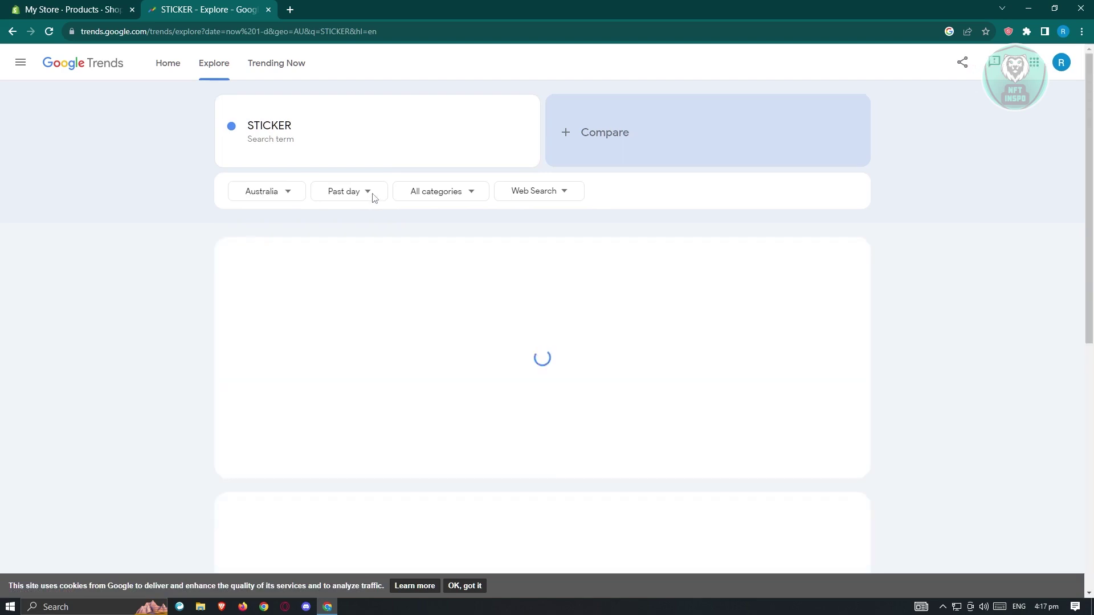
pyautogui.click(372, 193)
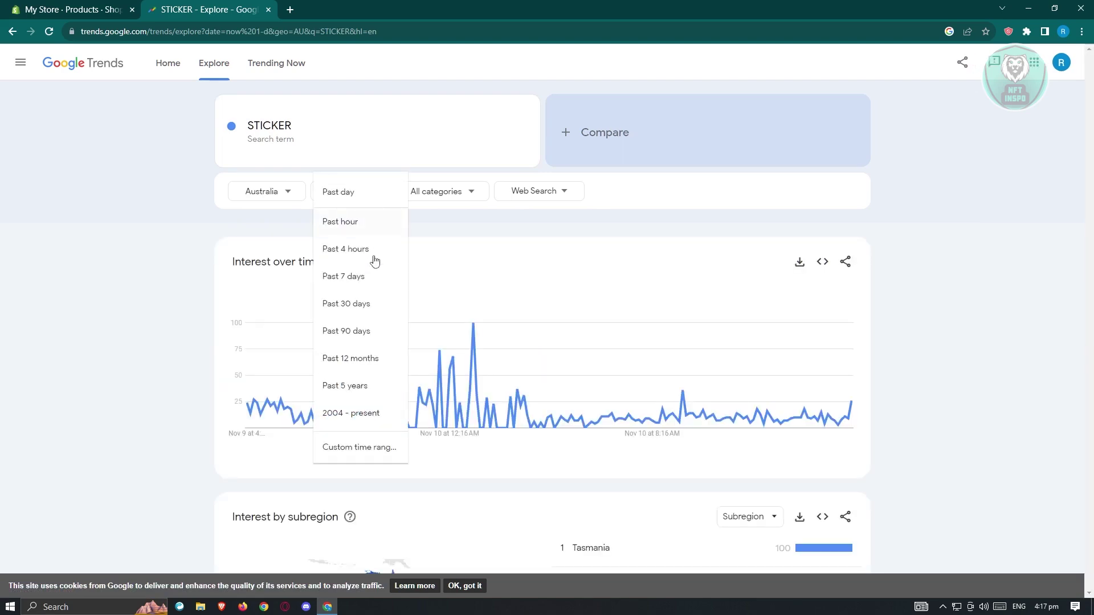
pyautogui.click(356, 316)
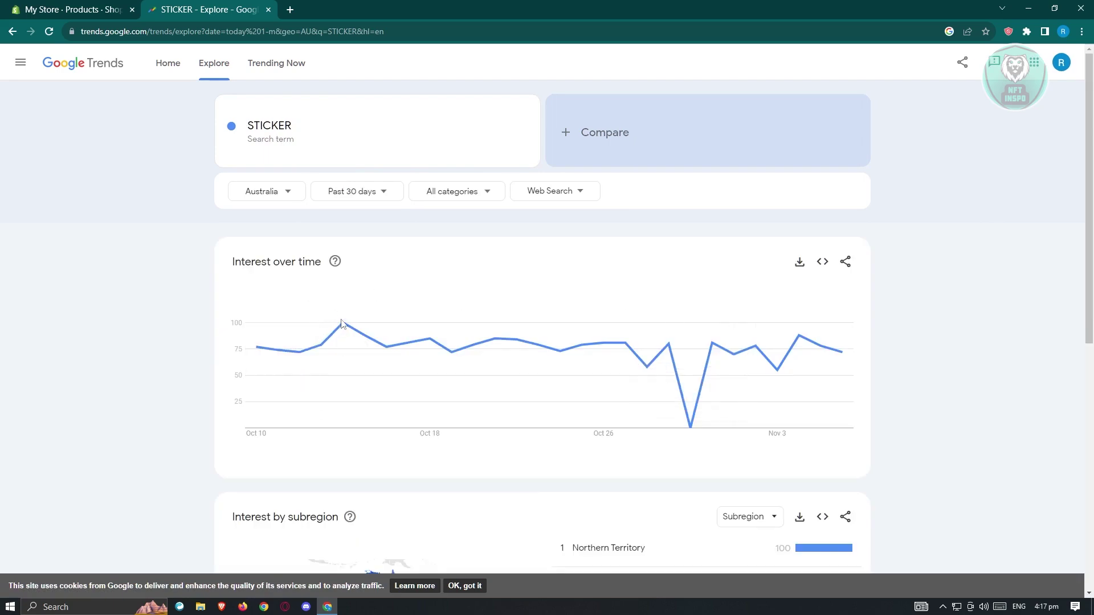
pyautogui.moveTo(343, 326)
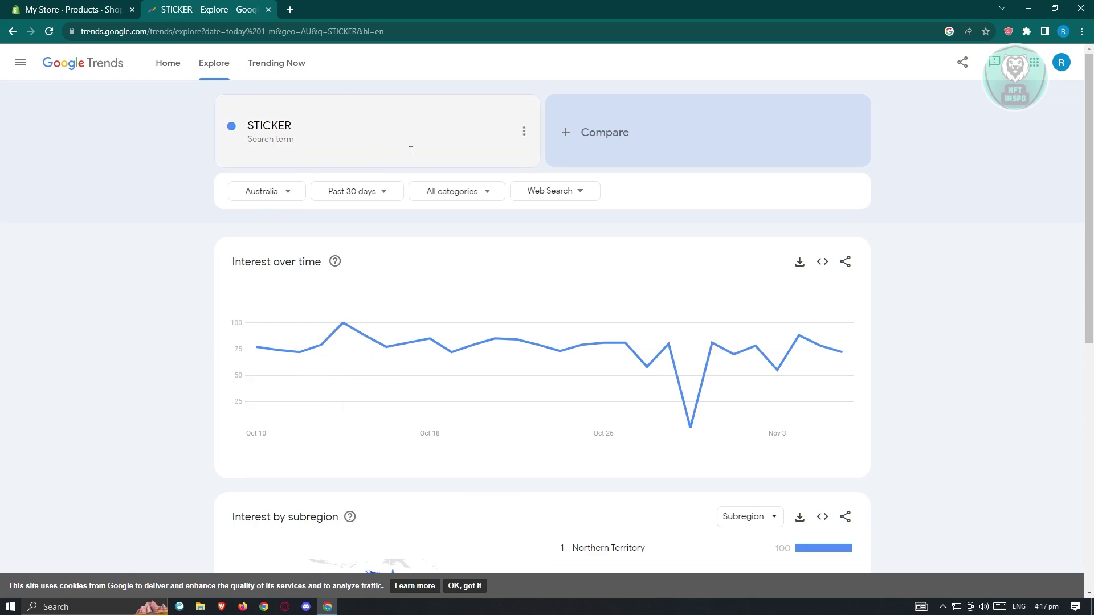
# Open the STICKER product and begin its description with 'Sticker'.
pyautogui.click(64, 8)
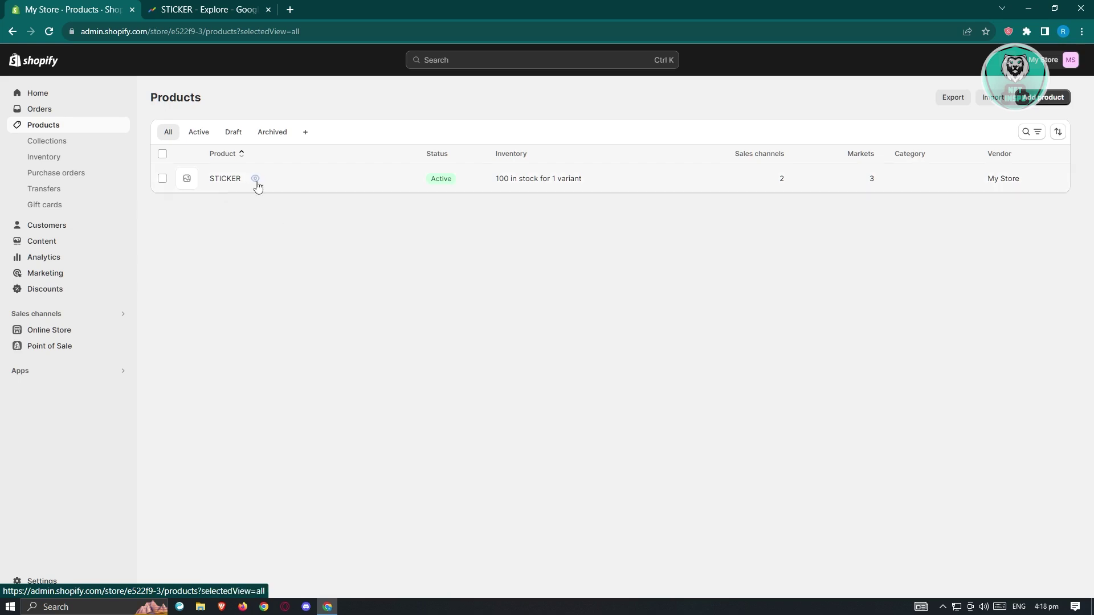
pyautogui.click(225, 179)
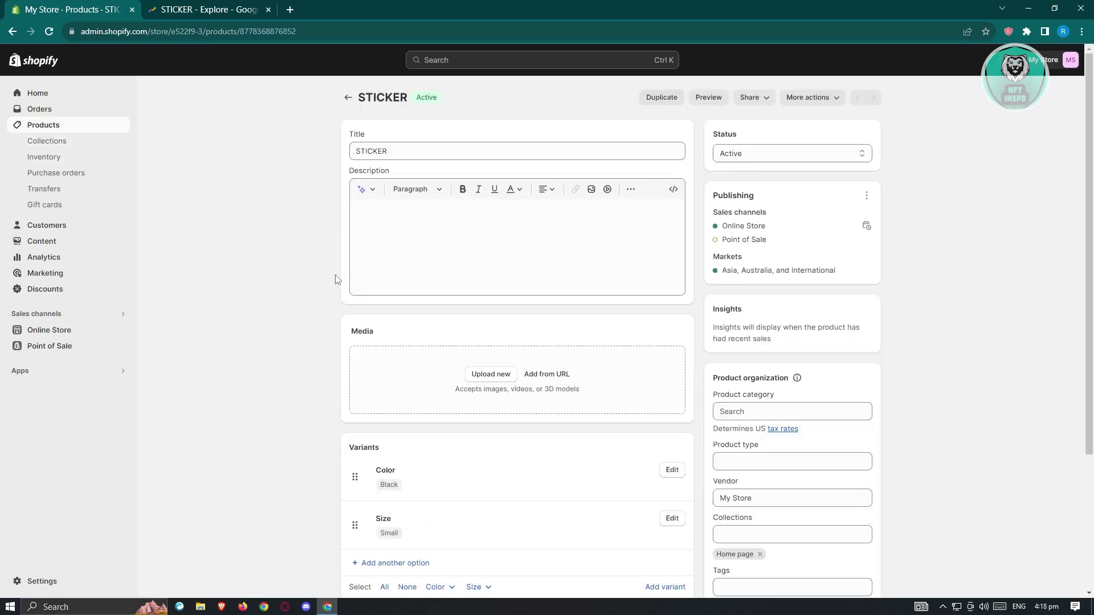
pyautogui.click(385, 208)
pyautogui.rightClick(396, 214)
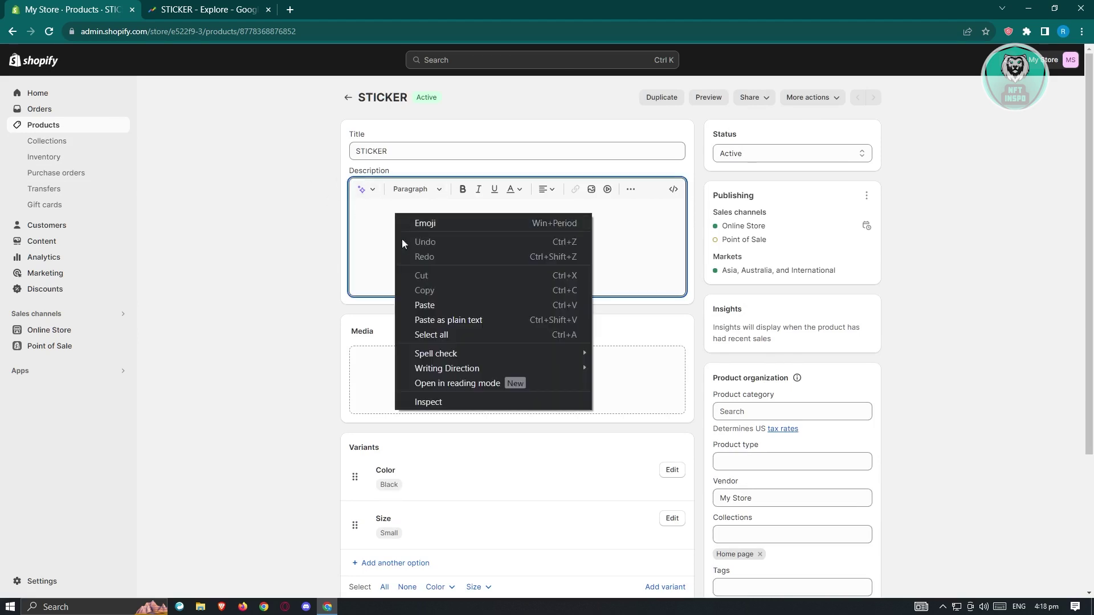
pyautogui.click(380, 218)
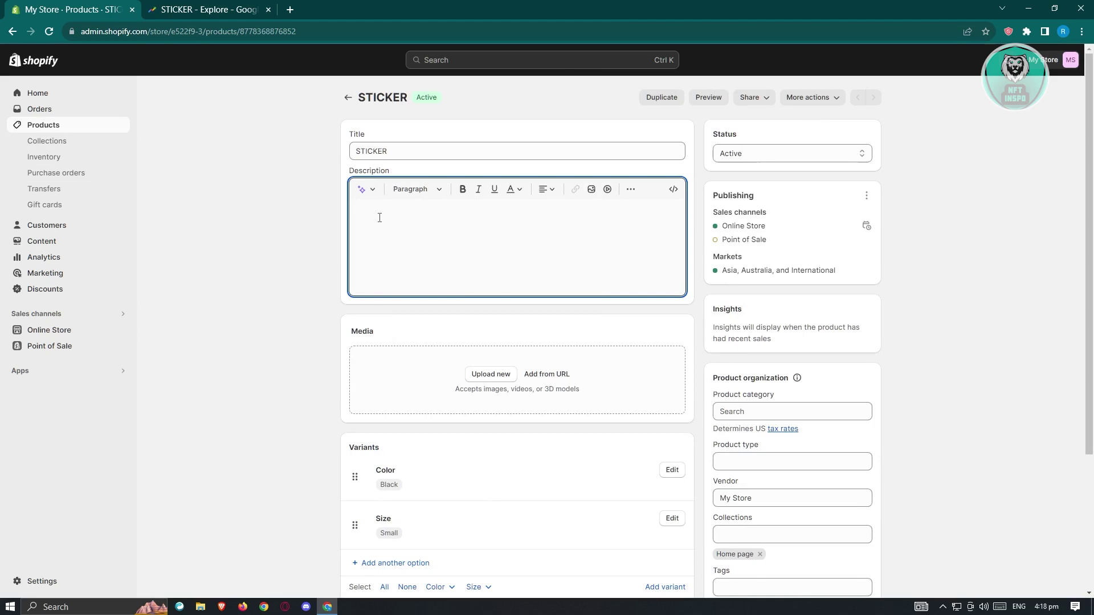
pyautogui.write('Stt')
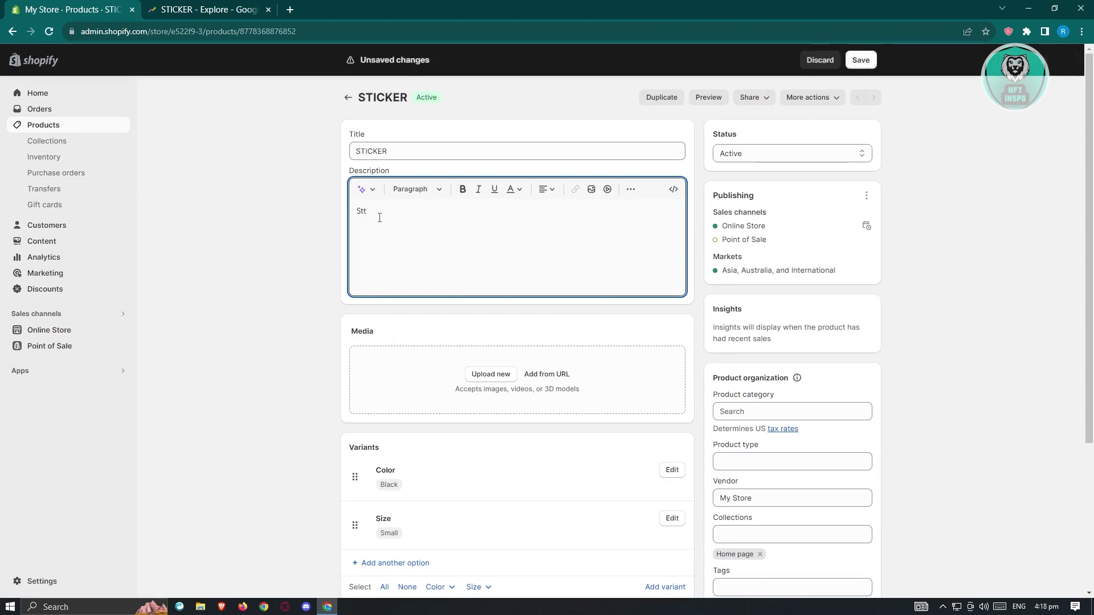
pyautogui.write('icker')
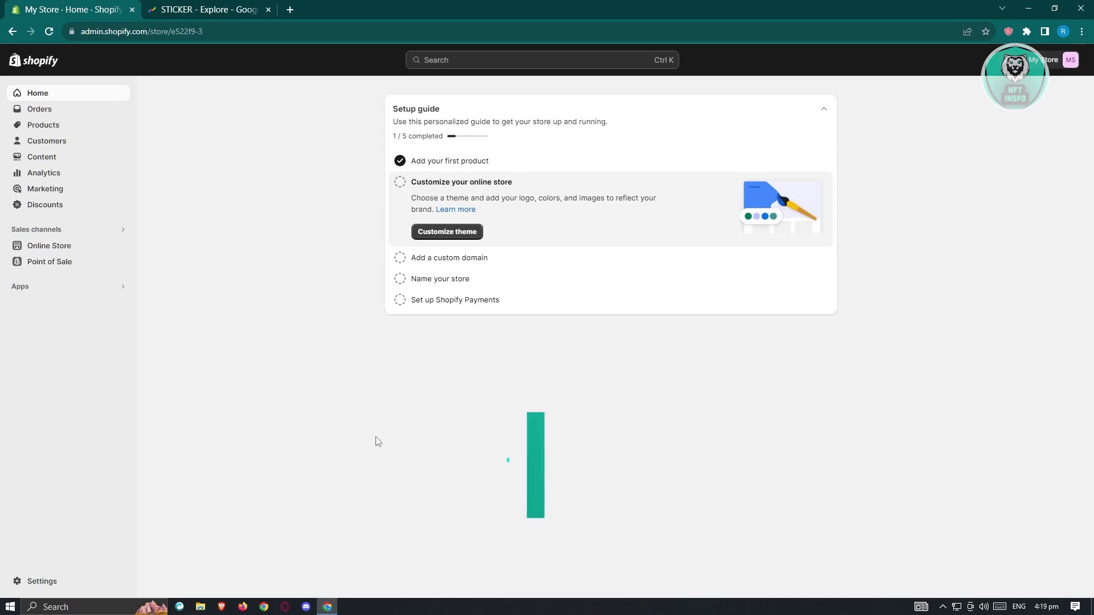
# Search the apps for 'SEO' to list App Store results.
pyautogui.click(122, 287)
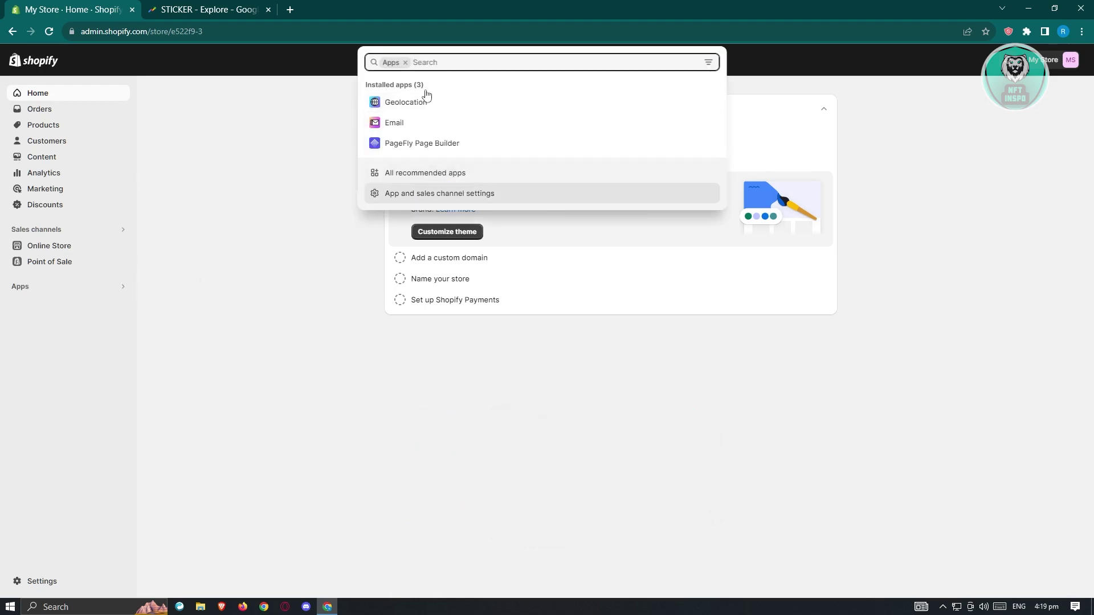
pyautogui.click(435, 63)
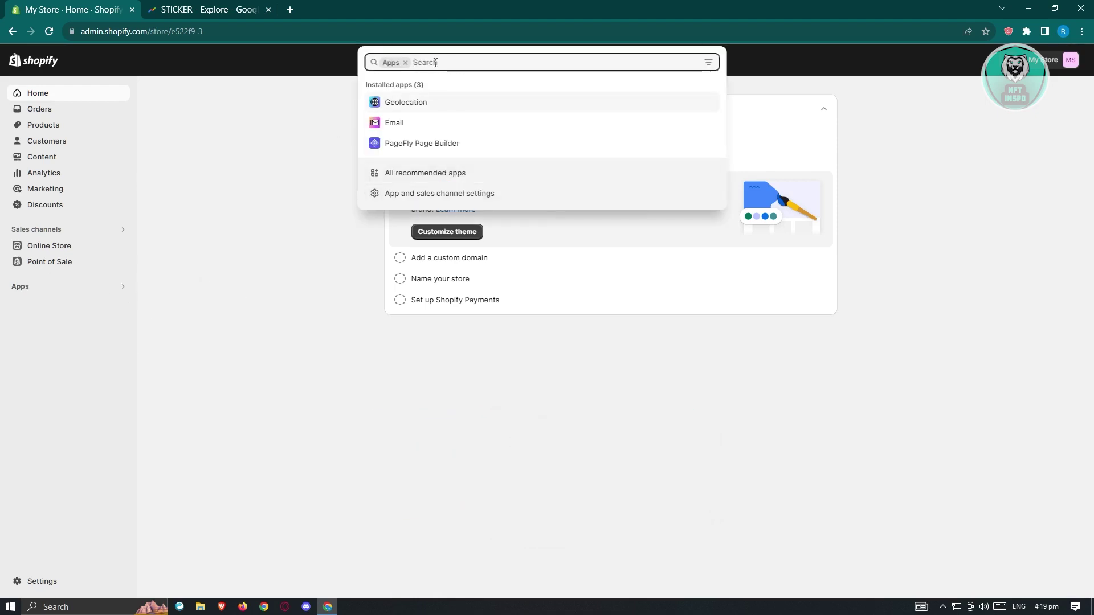
pyautogui.write('SEO')
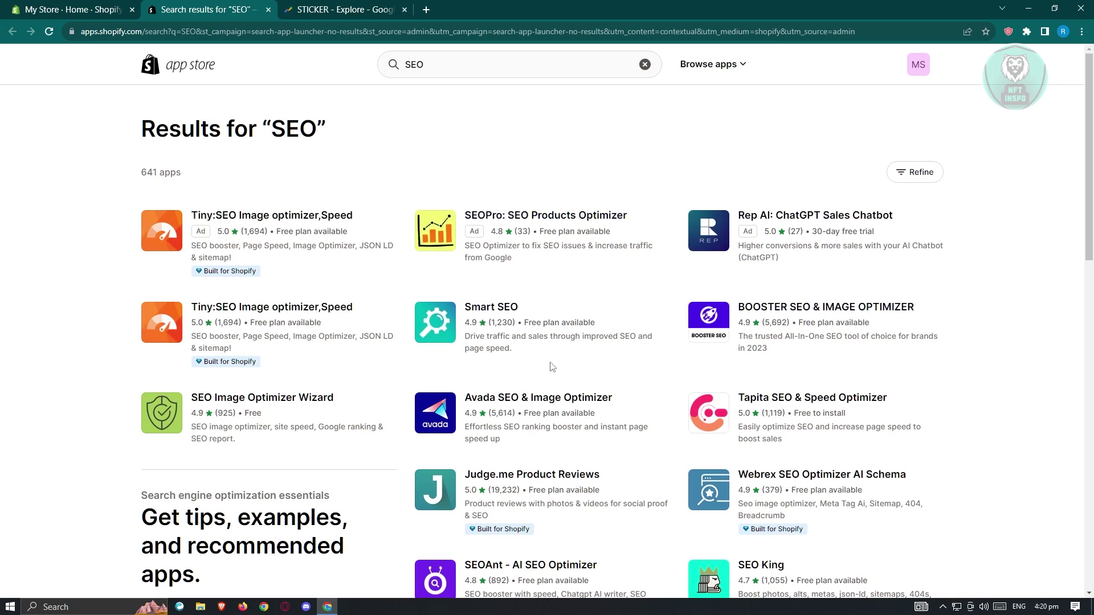
# Return to the My Store Home tab.
pyautogui.click(67, 9)
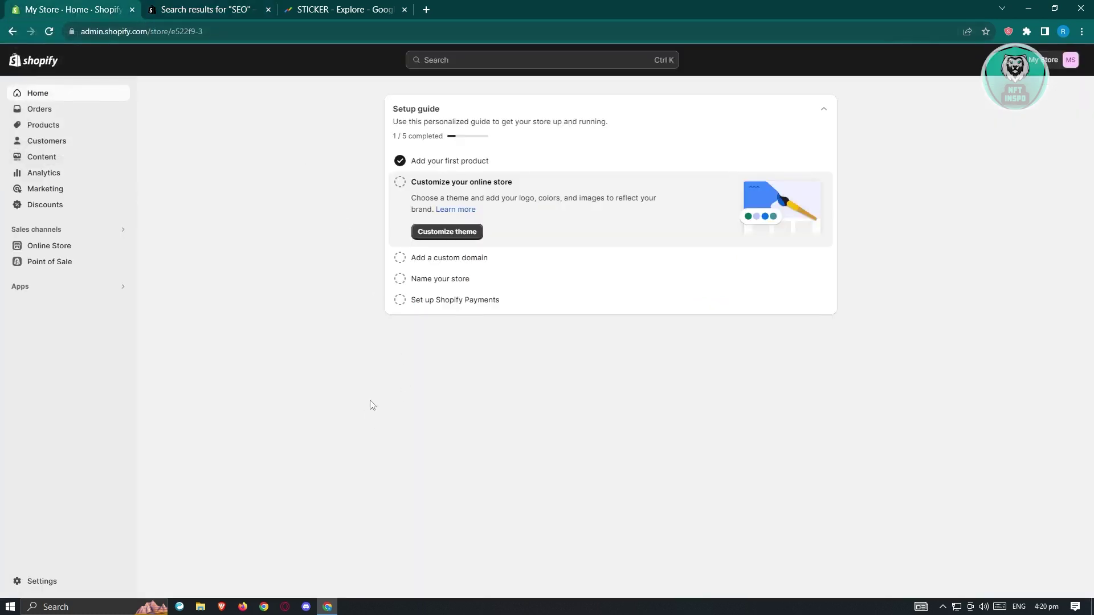